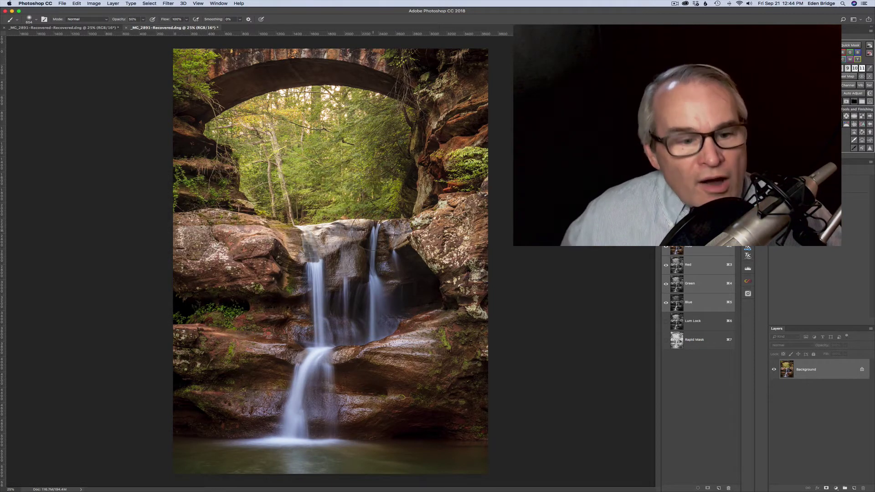
Step: Launch Color Efex Pro 4 on the waterfall photo via Filter > Nik Collection
click(685, 342)
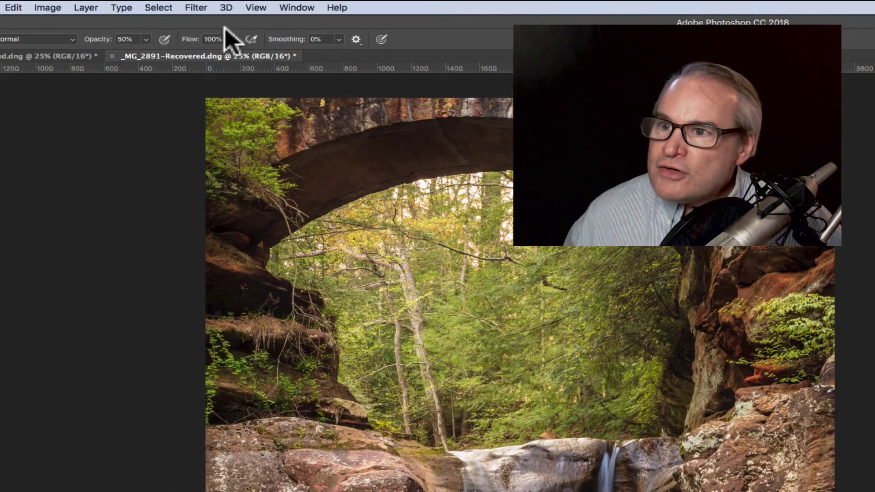
click(198, 9)
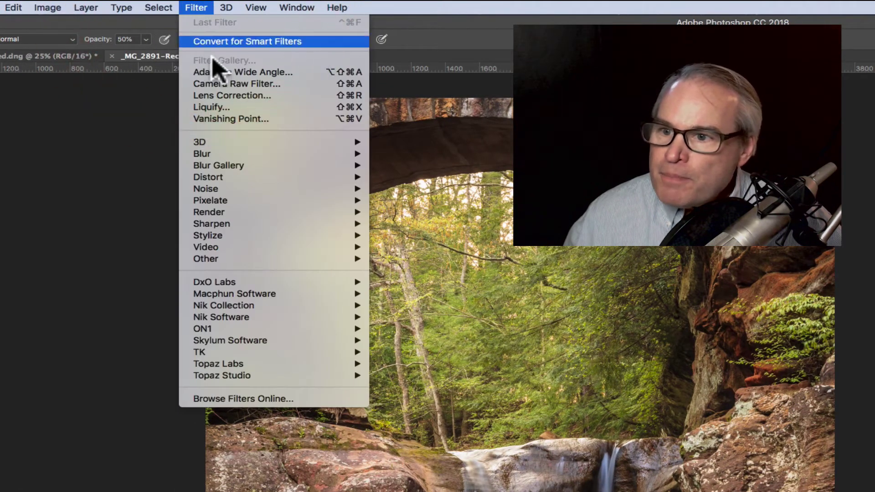
mouse_move(224, 306)
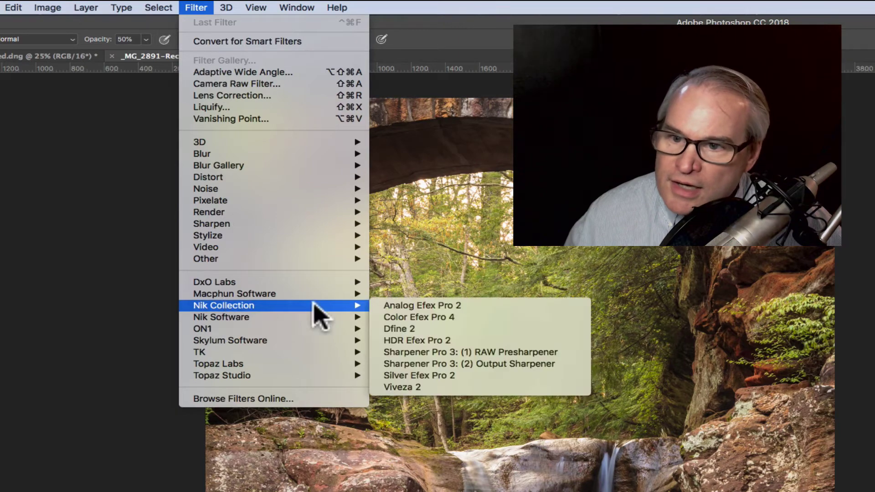
click(448, 321)
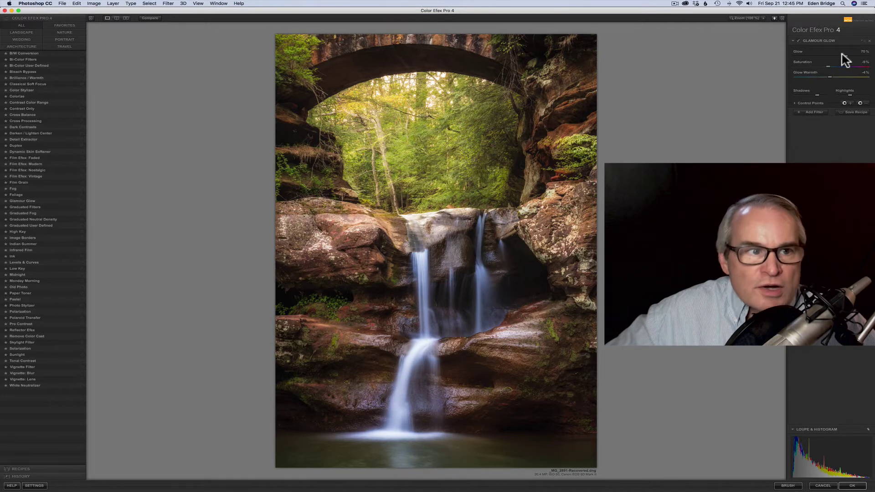
Step: Remove the existing Glamour Glow filter and add a new Glamour Glow filter
click(867, 41)
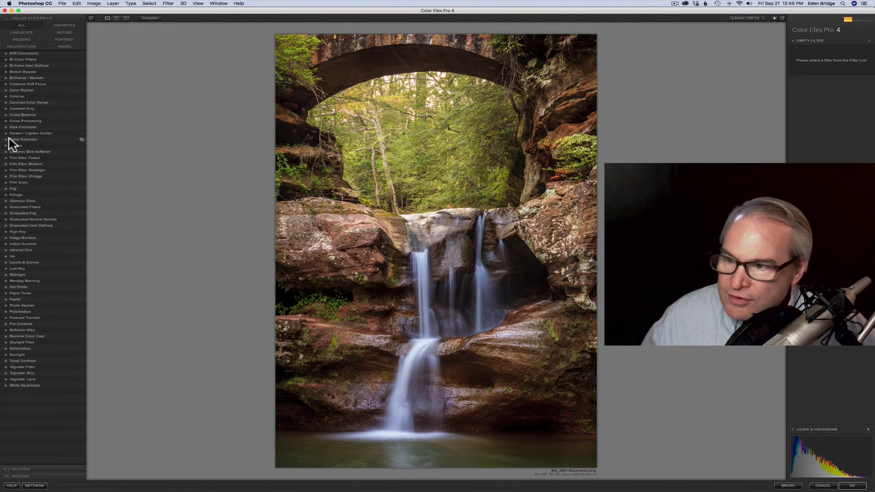
click(24, 203)
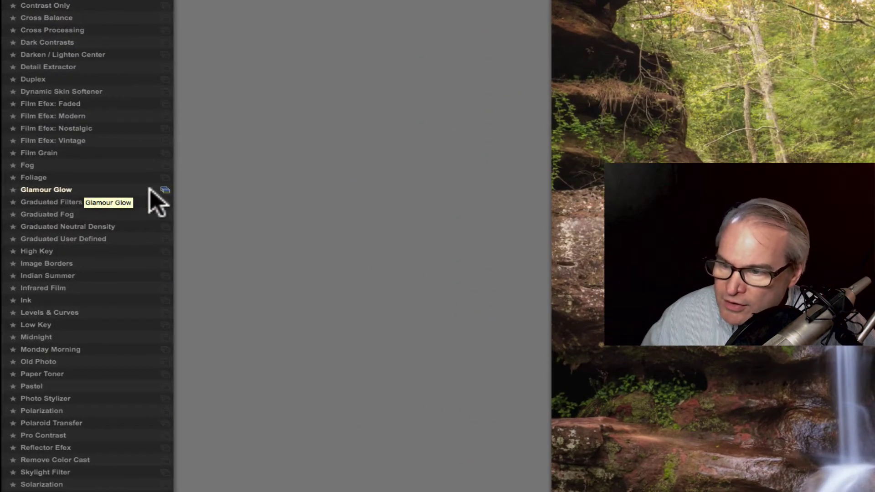
Step: Preview the Stronger, Strong, Cool and Warm Glow presets, then apply 02 - Stronger Glow
click(166, 190)
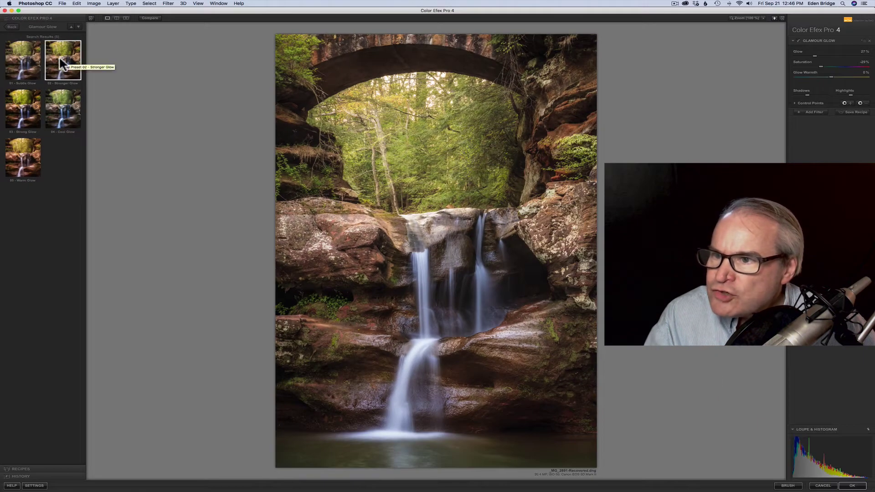
click(62, 63)
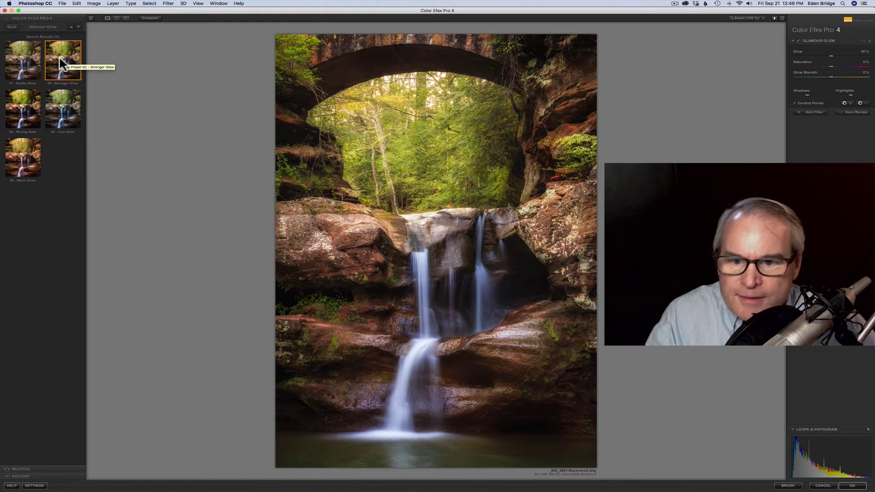
click(28, 100)
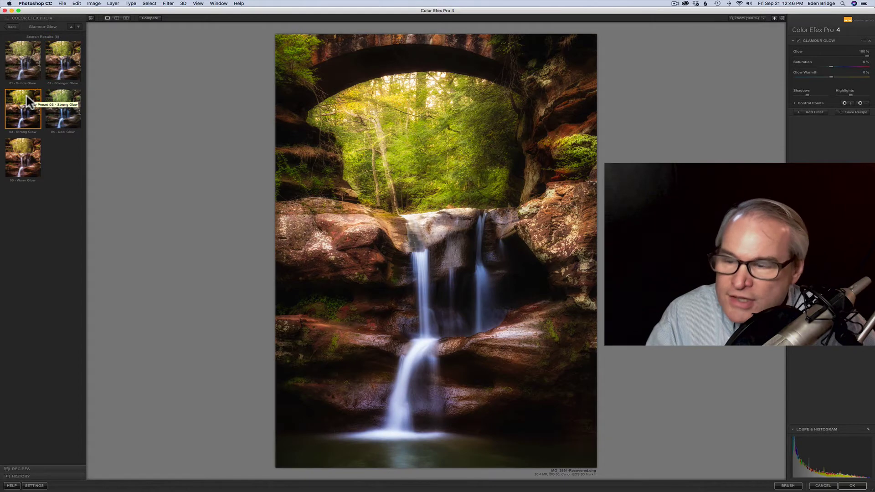
click(62, 97)
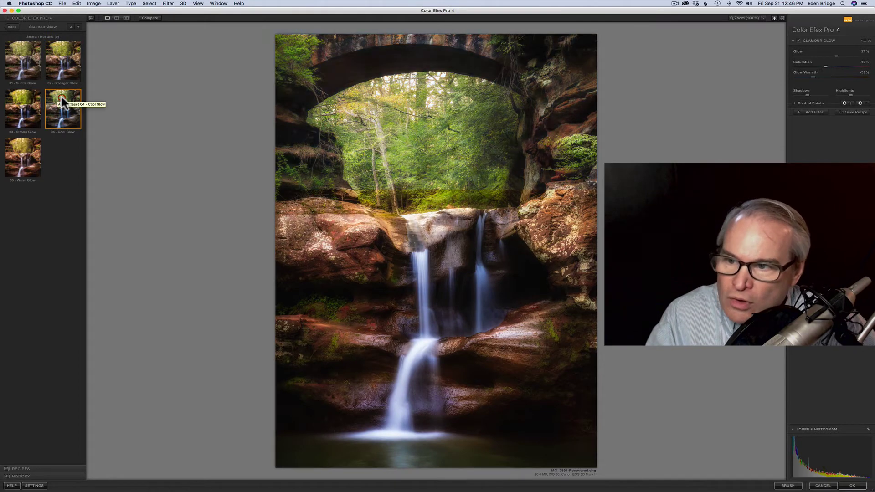
click(23, 146)
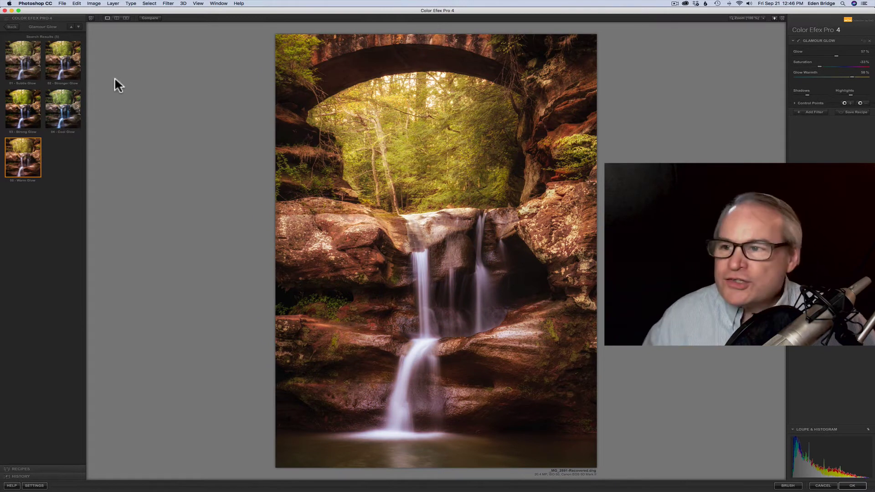
click(74, 62)
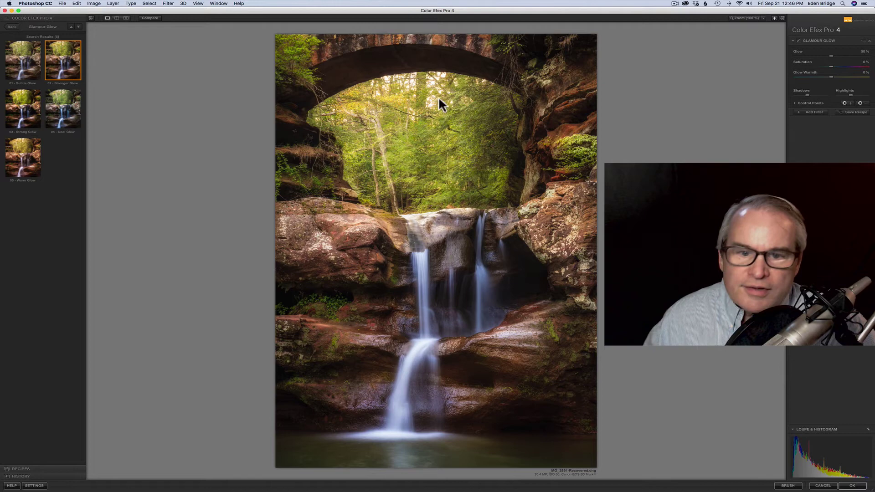
Step: Adjust the Glamour Glow sliders to Glow 65%, Saturation -8% and Glow Warmth -4%
click(834, 63)
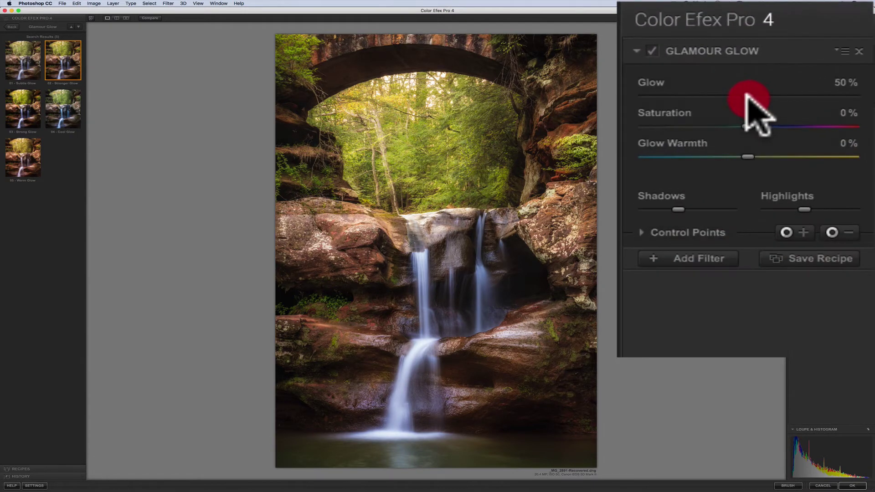
drag(747, 94, 797, 93)
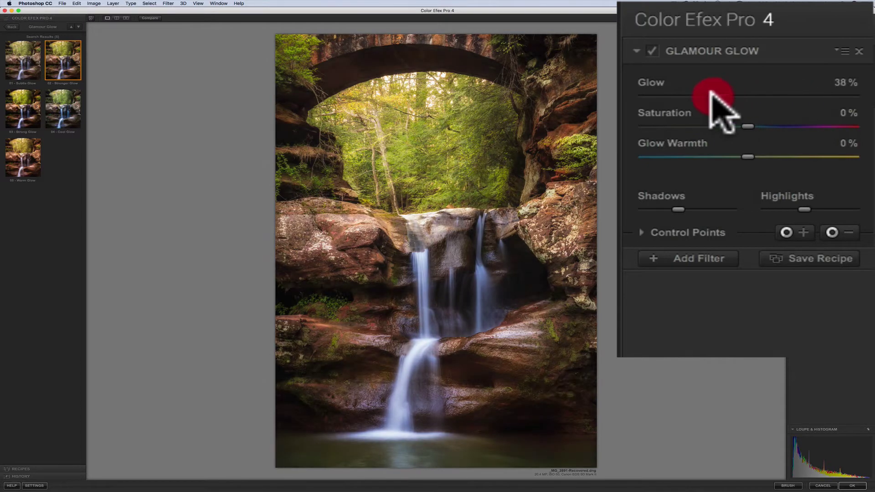
mouse_move(799, 94)
mouse_down()
mouse_move(740, 94)
mouse_move(777, 96)
mouse_up()
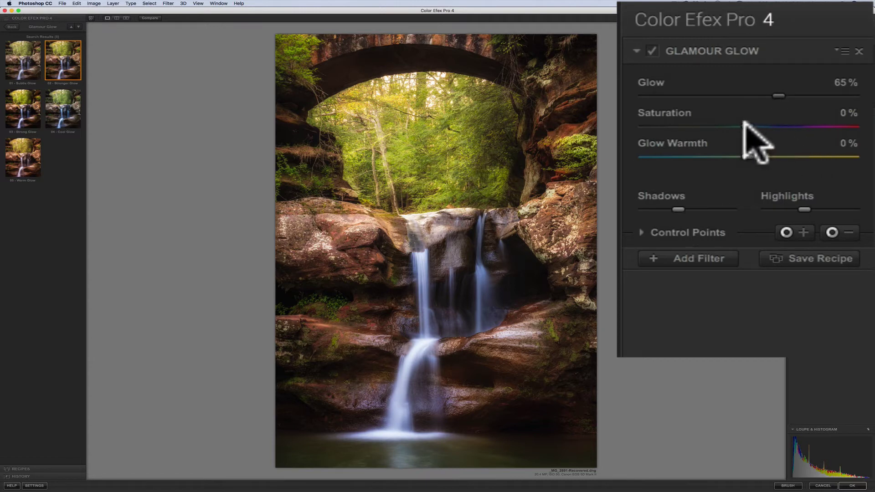
drag(745, 125, 736, 125)
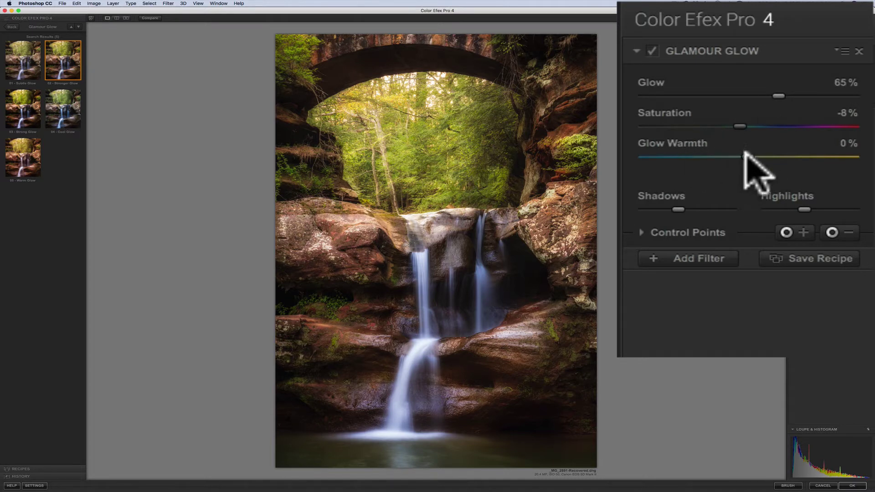
drag(746, 153, 683, 153)
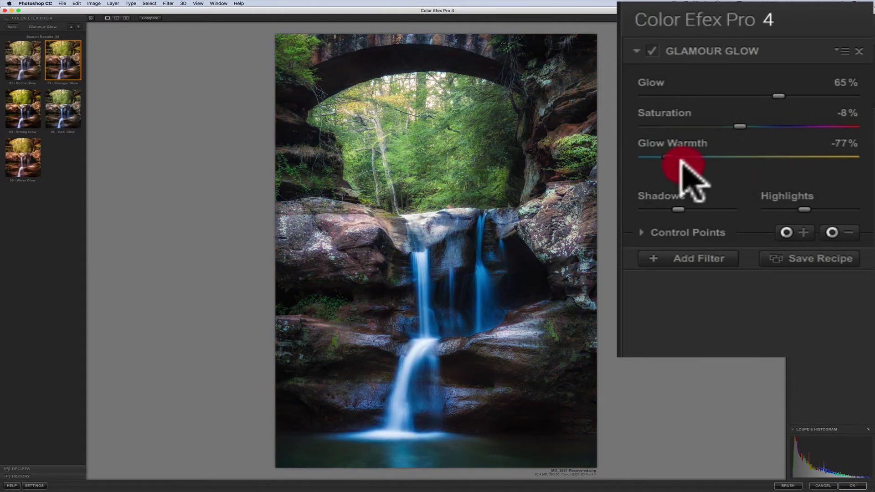
mouse_move(683, 155)
mouse_down()
mouse_move(748, 160)
mouse_move(742, 171)
mouse_up()
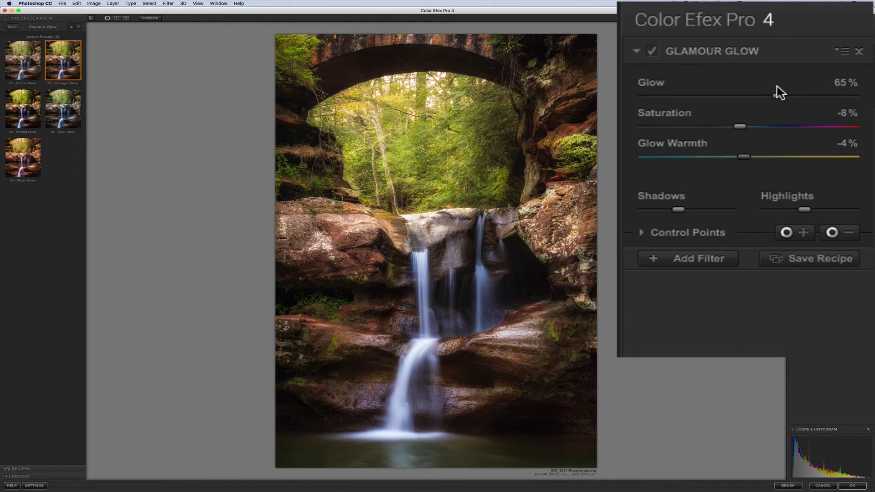
mouse_move(679, 209)
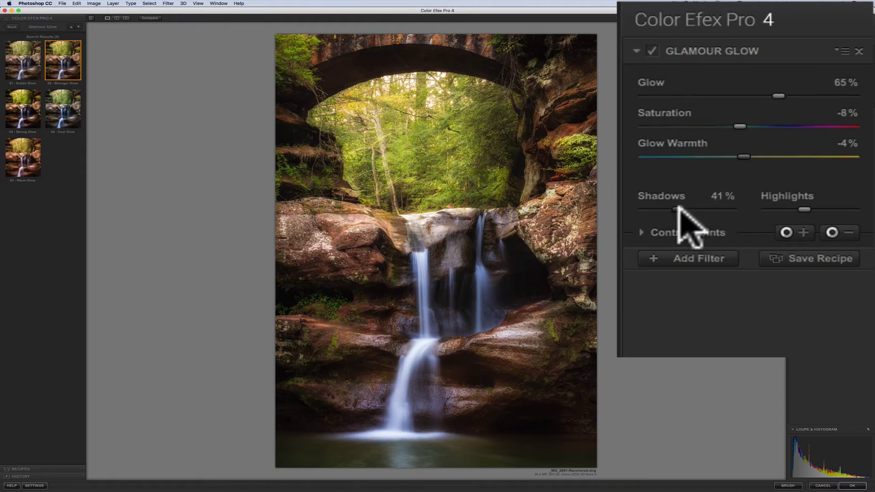
Step: Raise the Shadows slider, then lower it to darken the image
drag(677, 207, 717, 207)
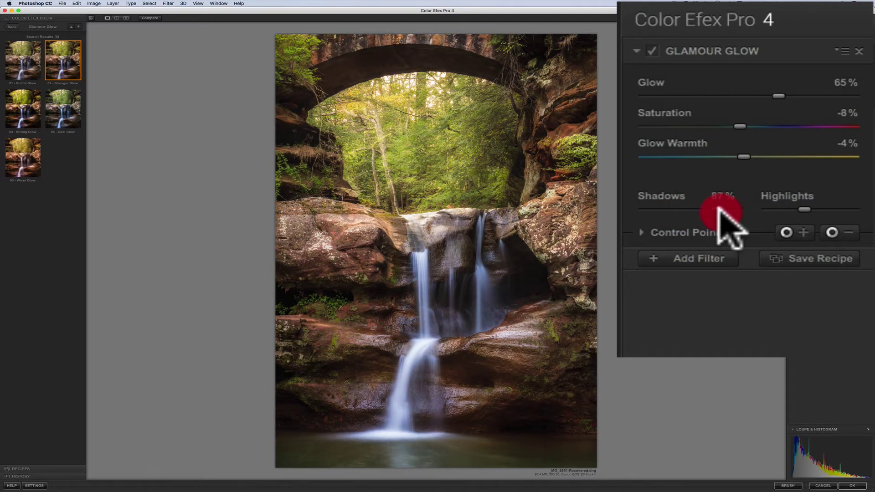
mouse_move(720, 211)
mouse_down()
mouse_move(650, 211)
mouse_move(698, 206)
mouse_up()
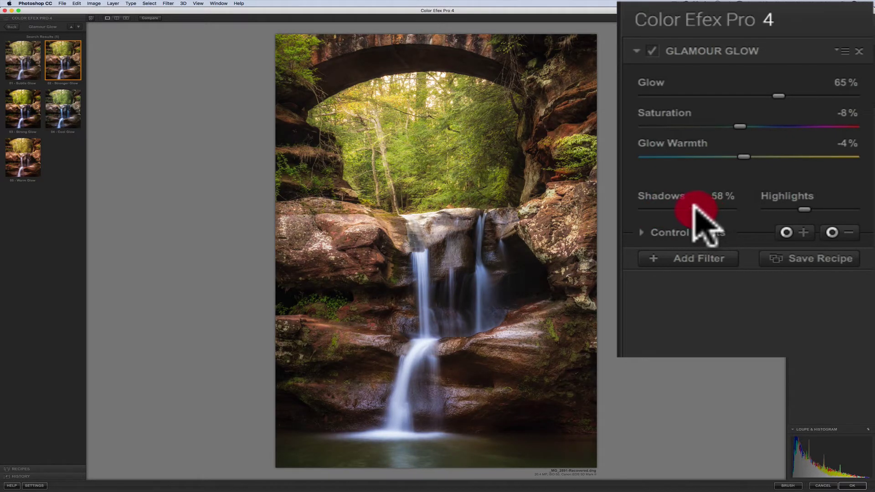
drag(697, 206, 700, 205)
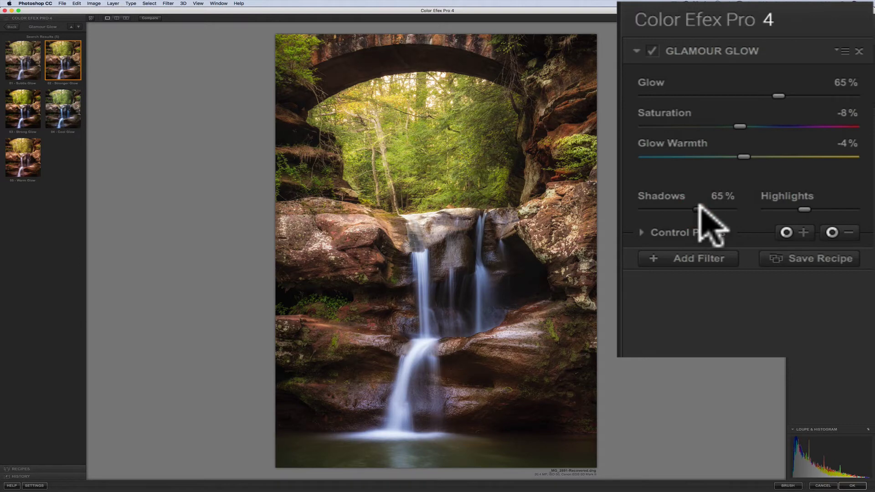
click(699, 207)
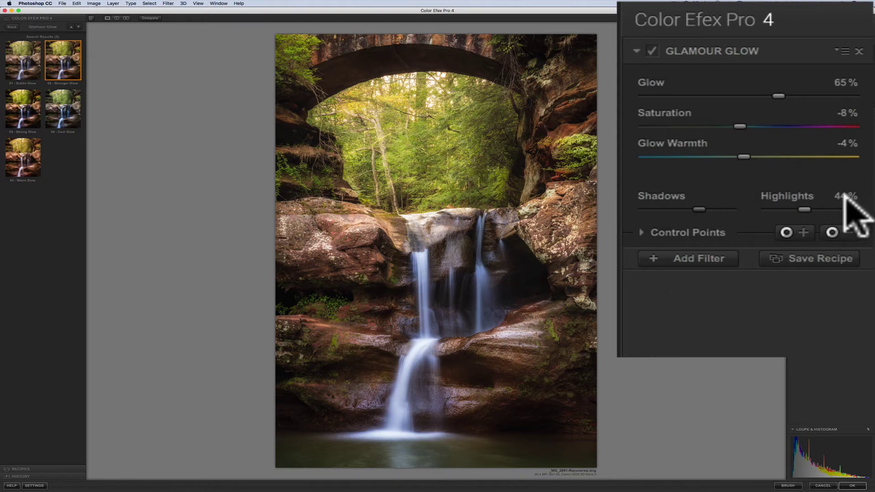
Step: Try Highlights at 100% and 0%, then set it to 59%
click(805, 207)
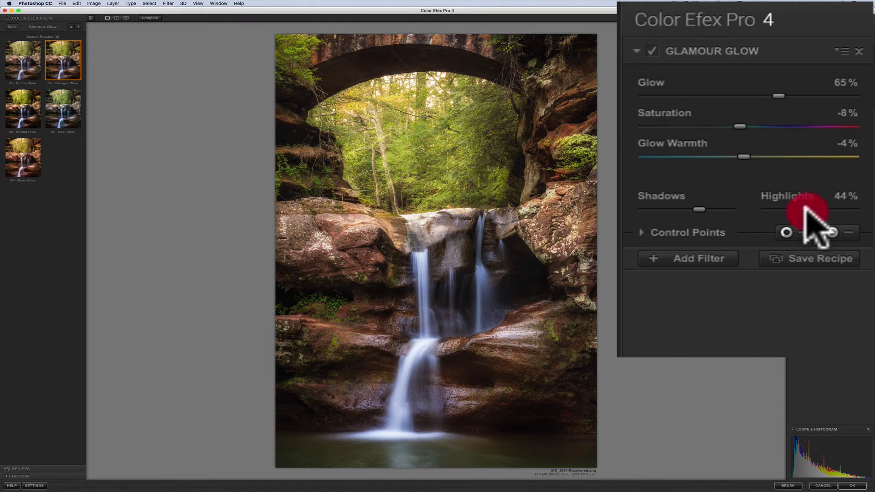
drag(806, 205, 856, 205)
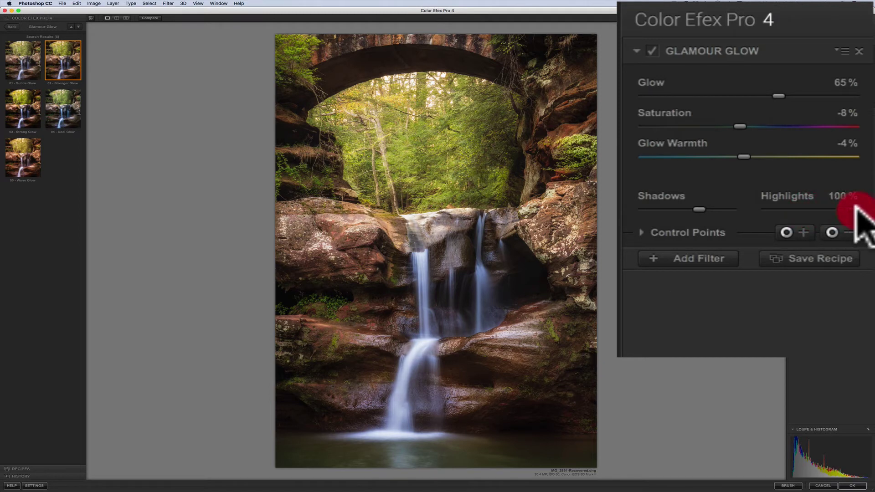
mouse_move(860, 217)
mouse_down()
mouse_move(767, 218)
mouse_move(818, 209)
mouse_move(825, 218)
mouse_move(816, 207)
mouse_up()
click(818, 207)
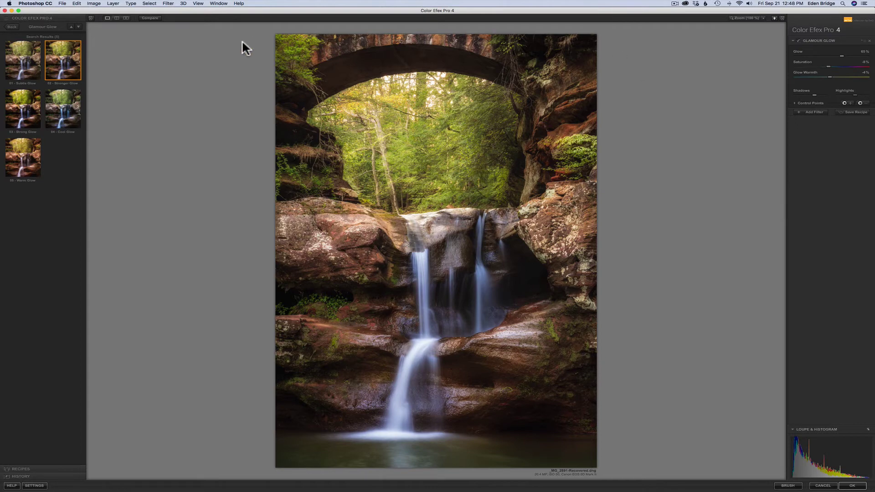
click(151, 19)
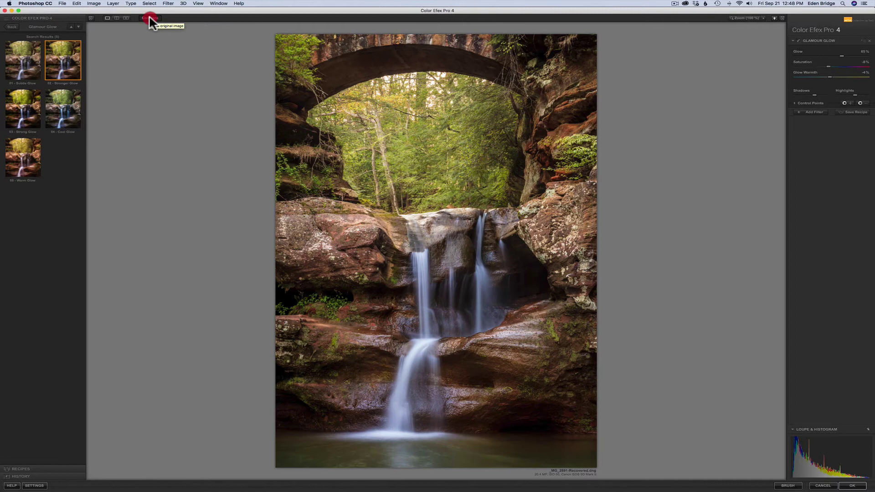
click(151, 19)
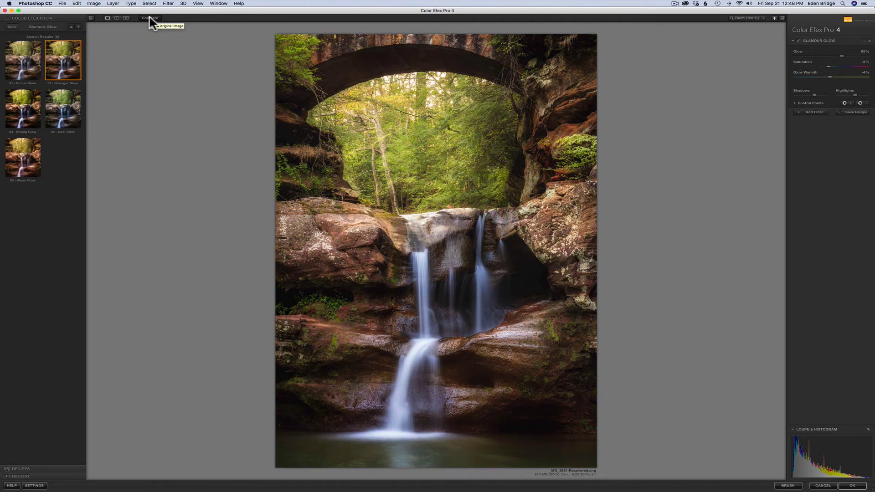
click(151, 19)
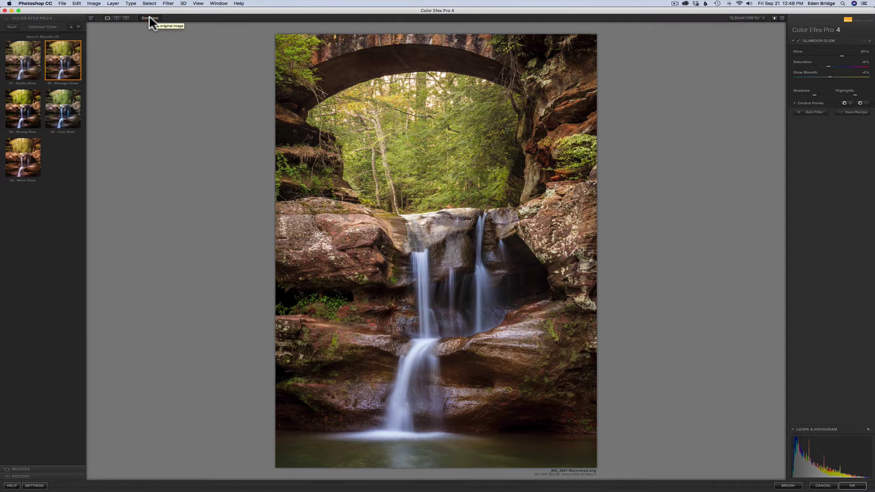
click(150, 19)
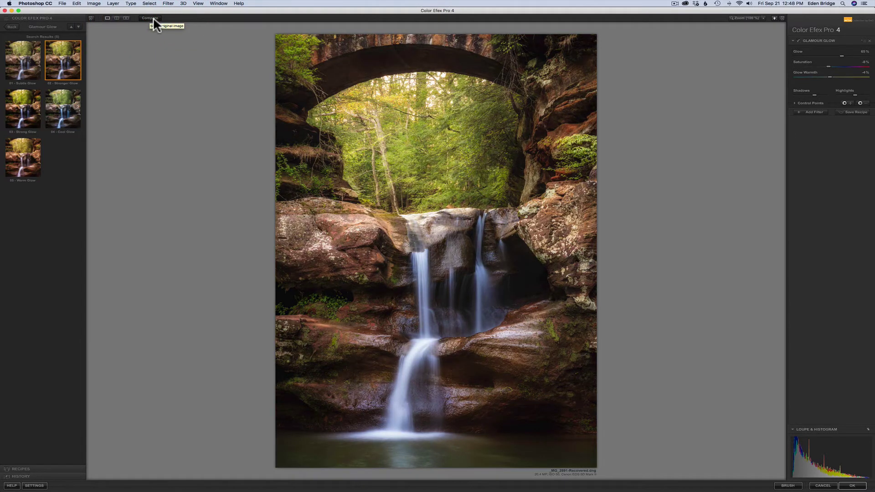
click(126, 19)
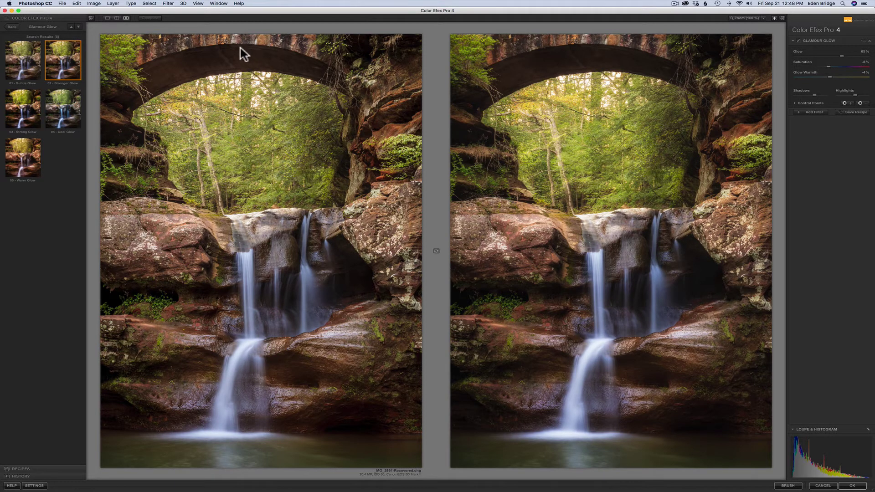
click(117, 17)
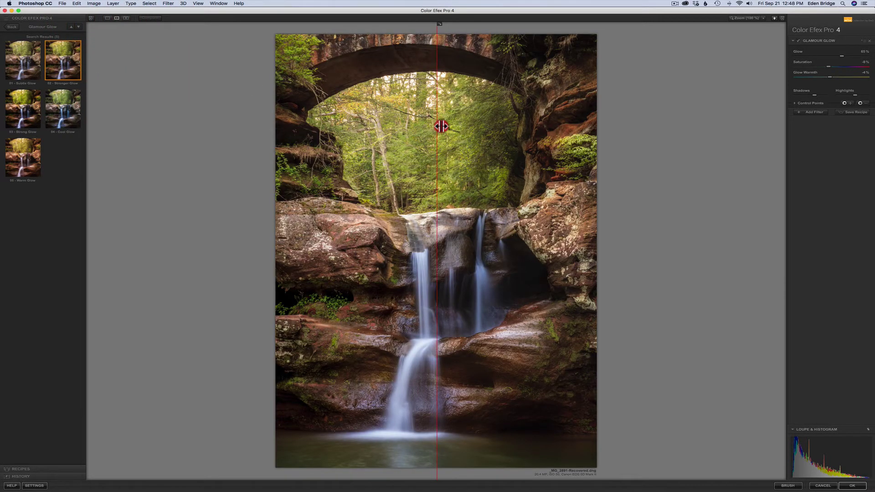
mouse_move(438, 126)
mouse_down()
mouse_move(576, 130)
mouse_move(295, 117)
mouse_move(353, 100)
mouse_move(442, 102)
mouse_up()
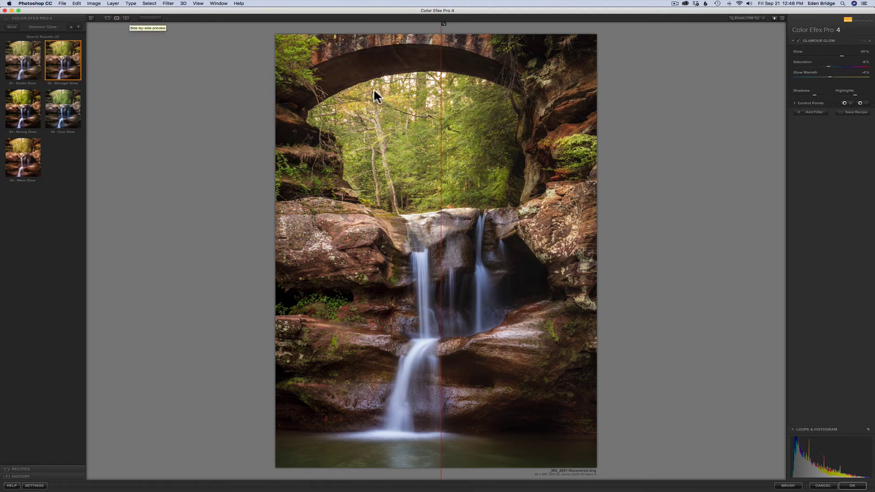
click(107, 18)
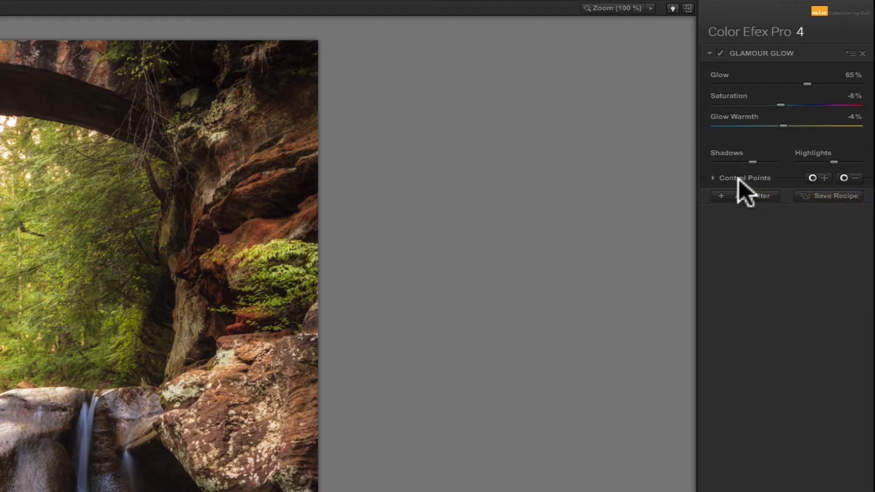
click(713, 177)
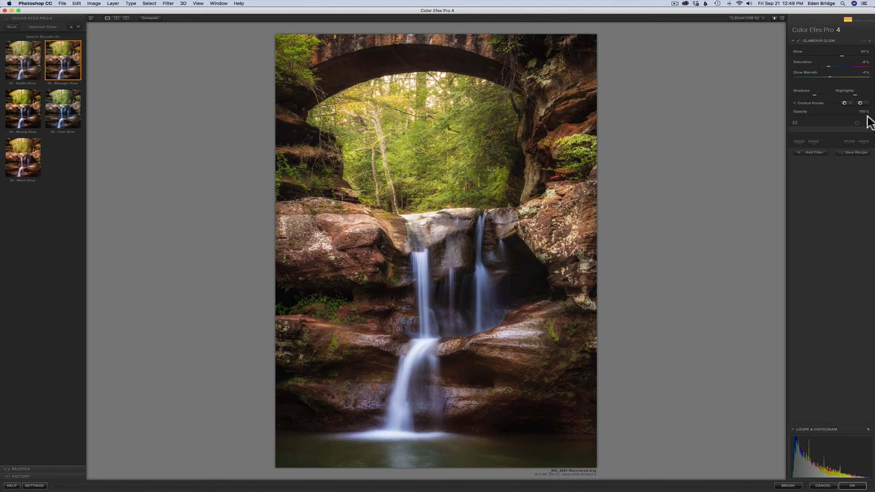
mouse_move(867, 120)
mouse_down()
mouse_move(786, 116)
mouse_move(873, 122)
mouse_up()
click(795, 104)
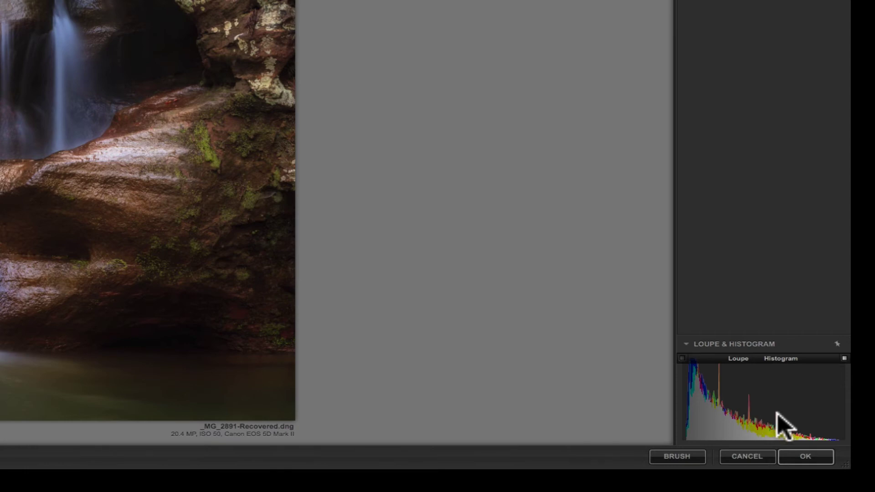
Step: Confirm the Color Efex Pro 4 filter with OK to return to Photoshop
click(810, 458)
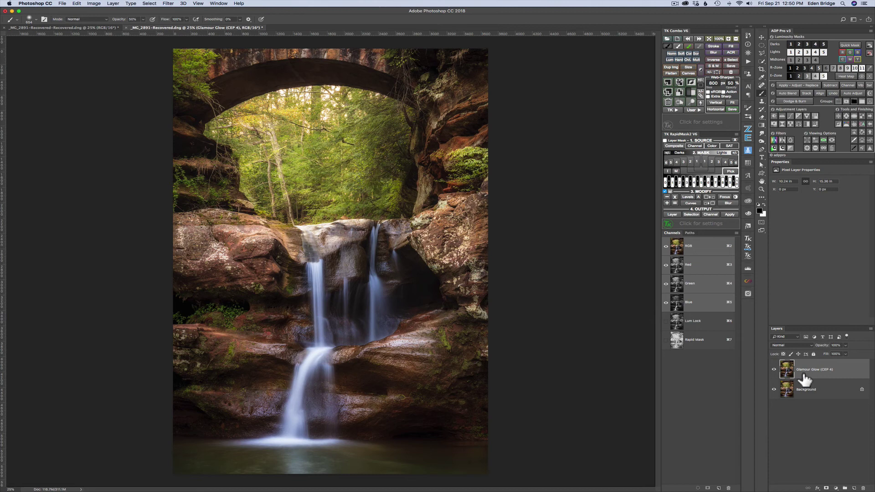
Step: Toggle the Glamour Glow (CEP 4) layer's visibility to compare it with the background
click(775, 370)
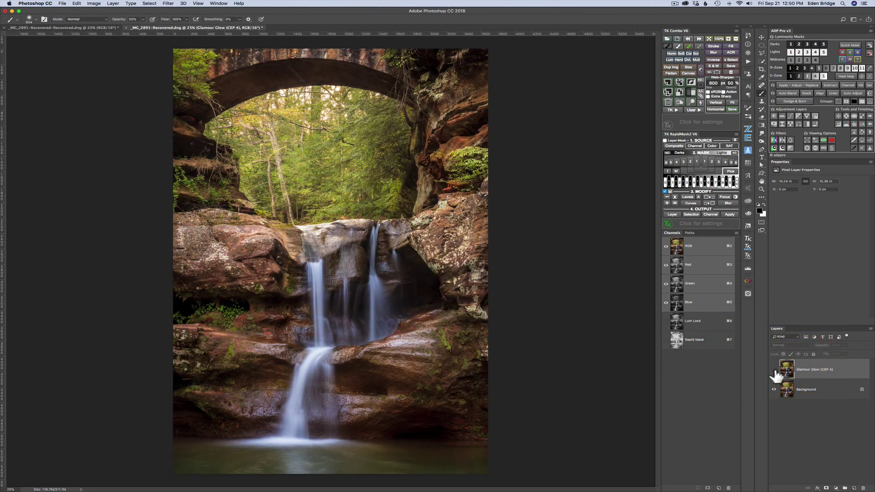
click(774, 371)
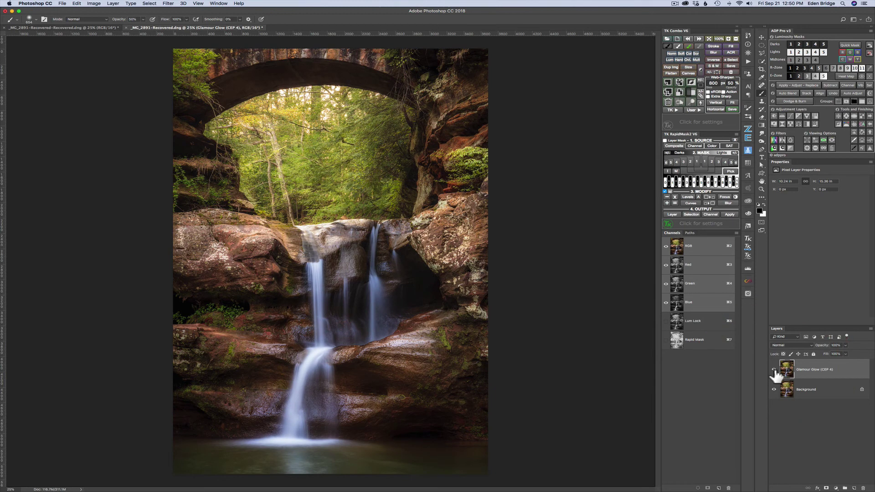
click(775, 370)
click(776, 370)
Step: Lower the Glamour Glow layer's opacity to about 82% and compare it on and off
mouse_move(821, 347)
mouse_down()
mouse_move(702, 345)
mouse_move(728, 347)
mouse_up()
drag(728, 345, 730, 346)
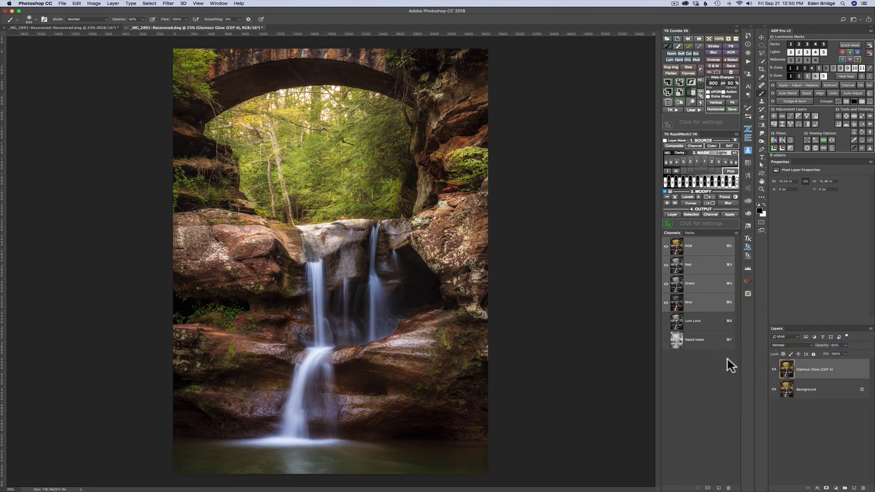
click(775, 372)
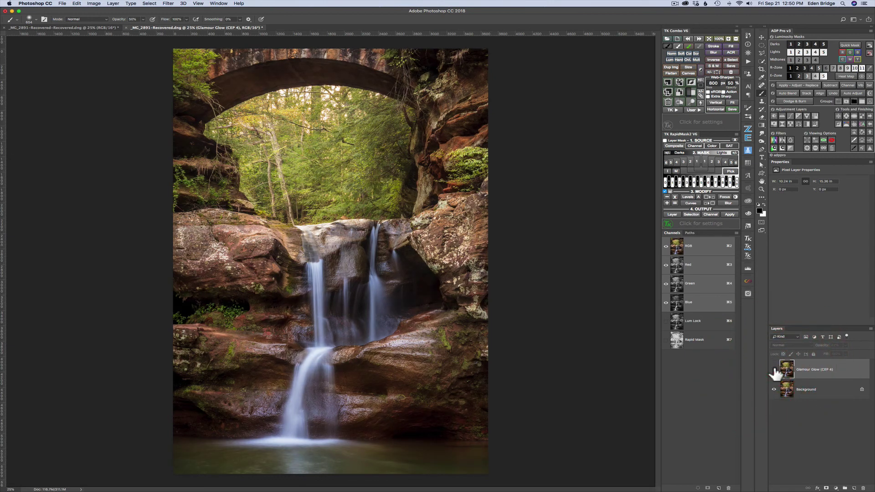
click(774, 372)
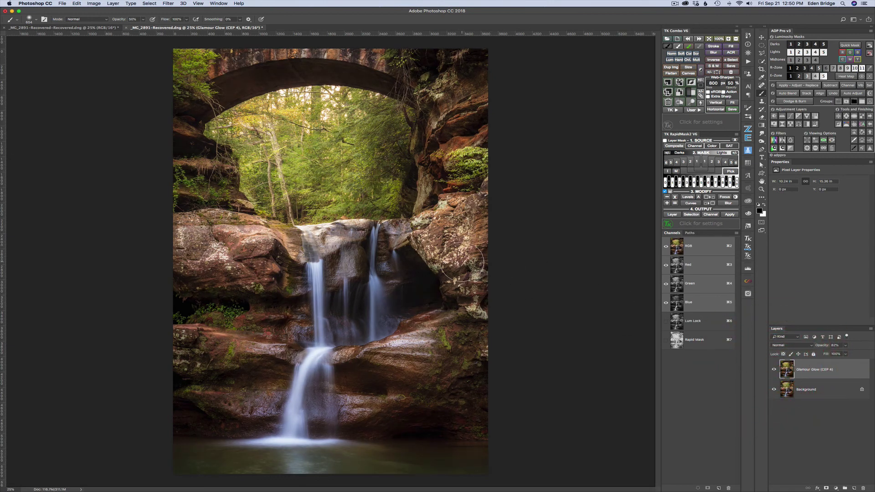